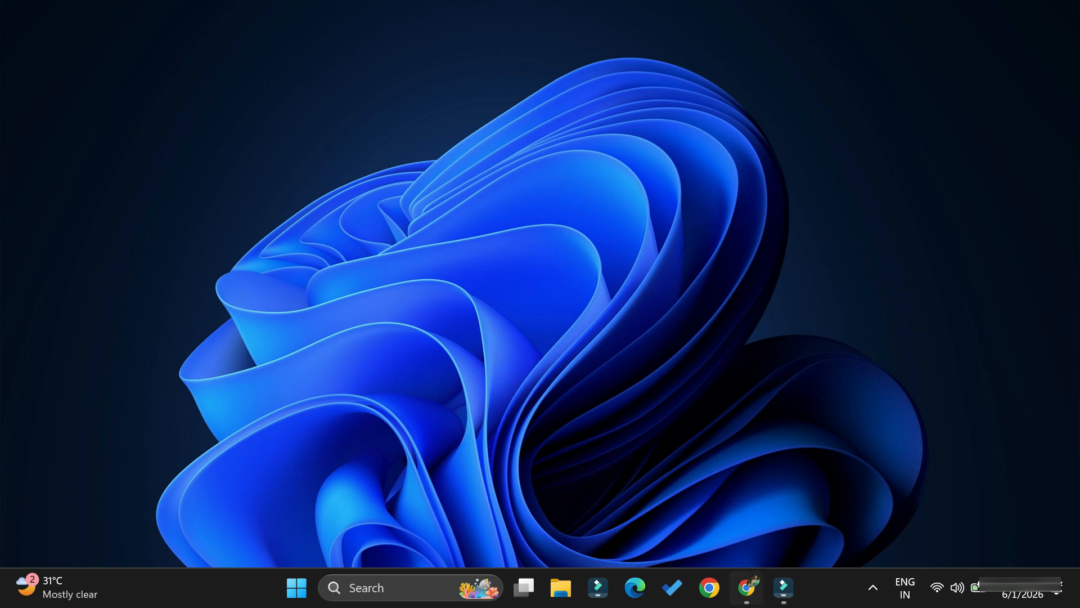
In Chrome, search Google for "mongodb download" and open the MongoDB Community Server Download result
{"action": "left_click", "coordinate": [747, 588]}
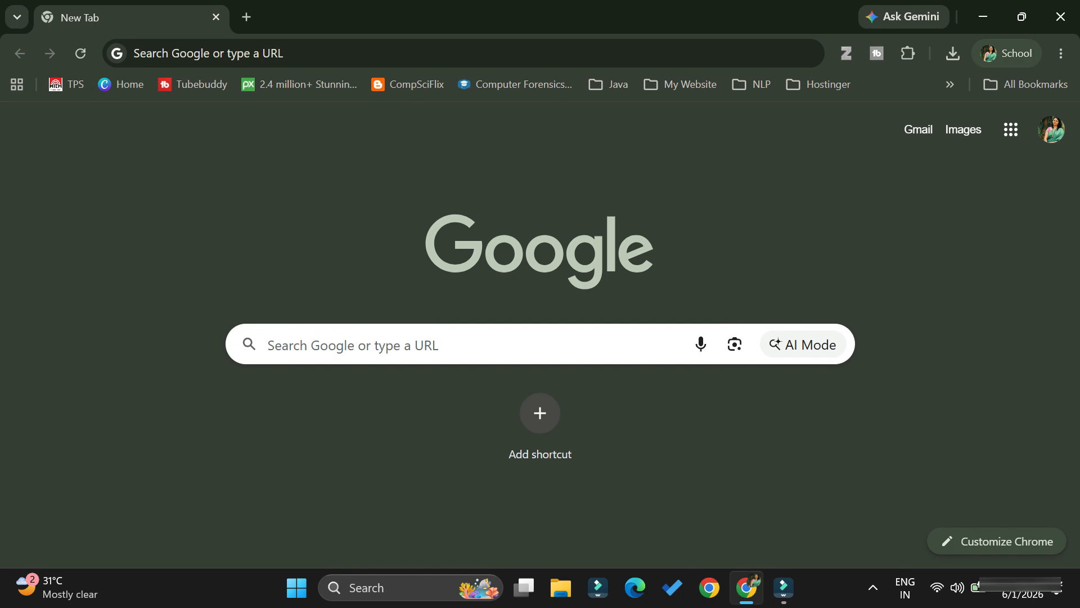
{"action": "type", "text": "mong"}
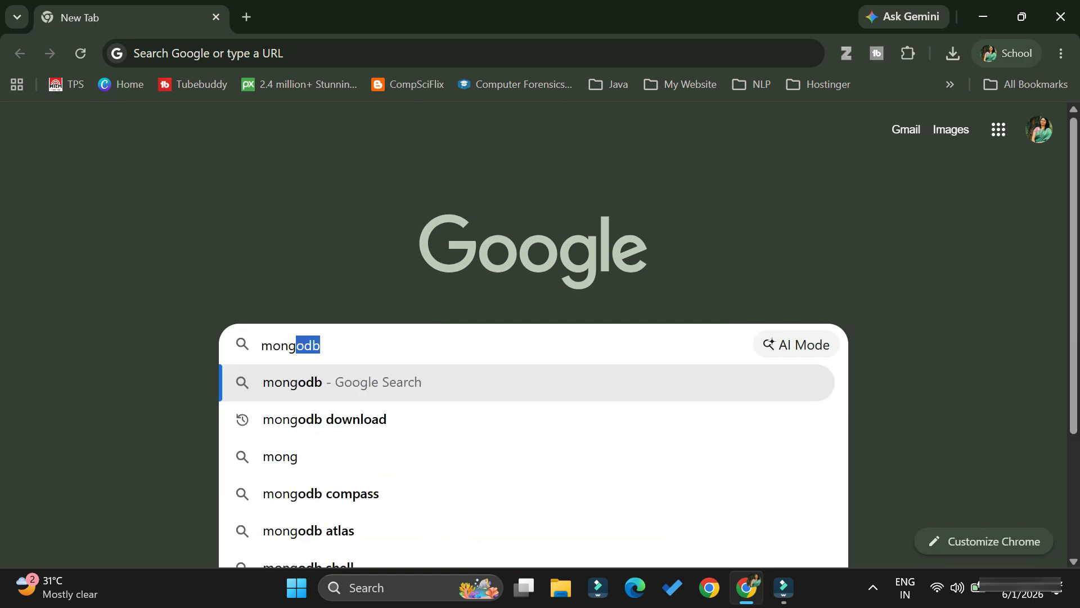
{"action": "key", "text": "Down"}
{"action": "key", "text": "Return"}
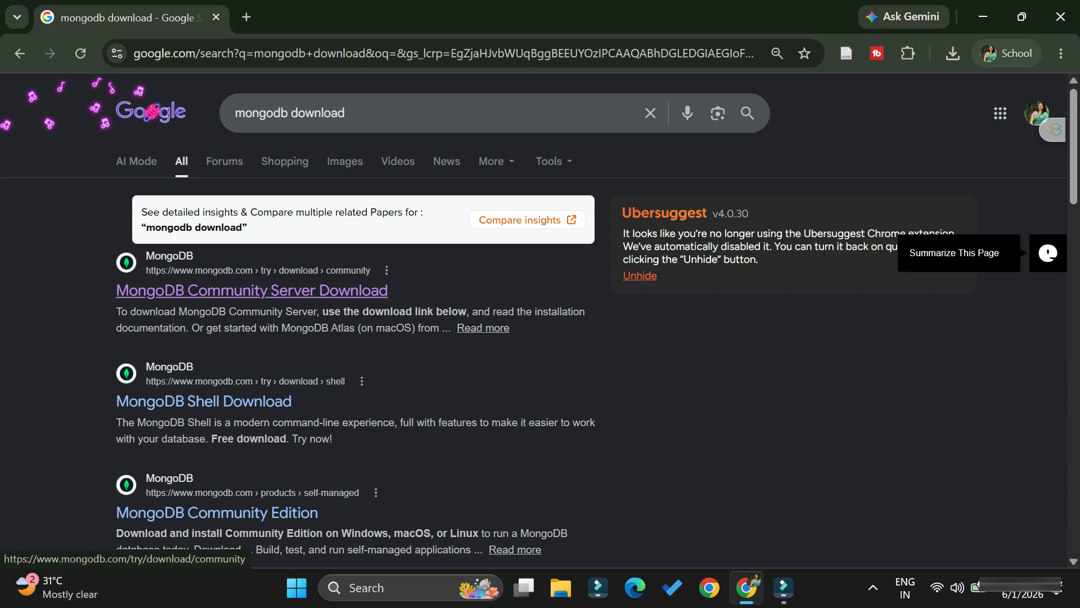
{"action": "left_click", "coordinate": [252, 291]}
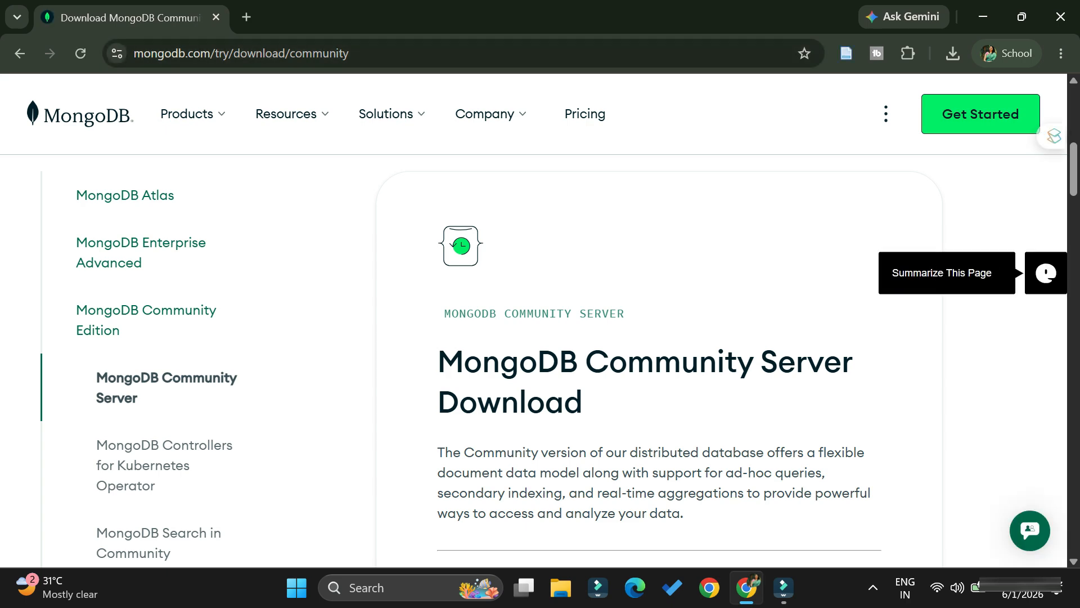
Check the version and platform choices, keeping 8.3.2 (current) and Windows x64, and download MongoDB Community Server as an msi package
{"action": "scroll", "coordinate": [659, 360], "scroll_direction": "down", "scroll_amount": 12}
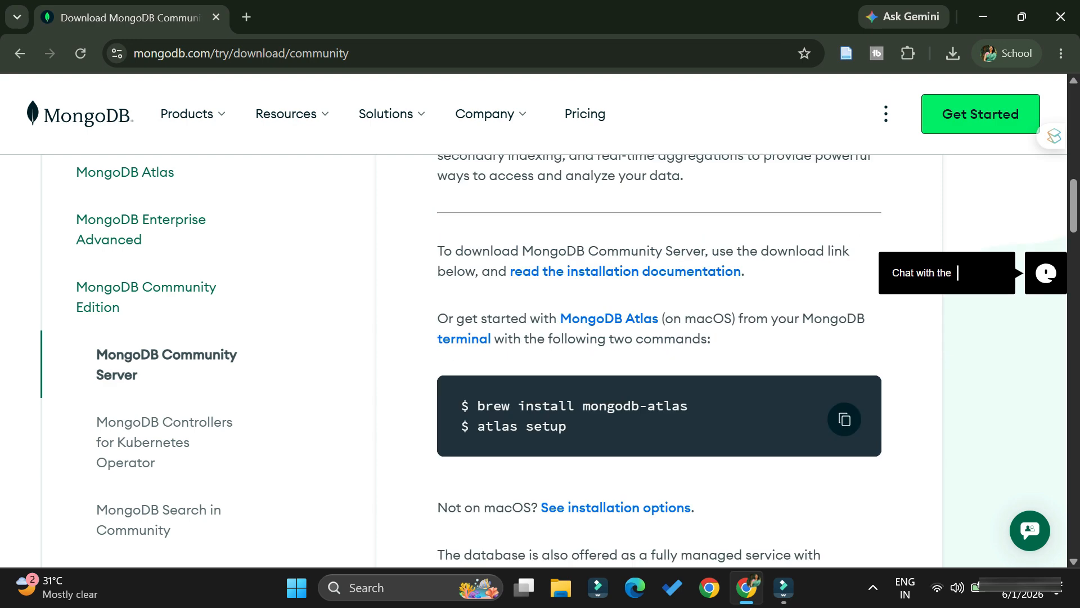
{"action": "scroll", "coordinate": [658, 360], "scroll_direction": "down", "scroll_amount": 2}
{"action": "scroll", "coordinate": [658, 360], "scroll_direction": "down", "scroll_amount": 2}
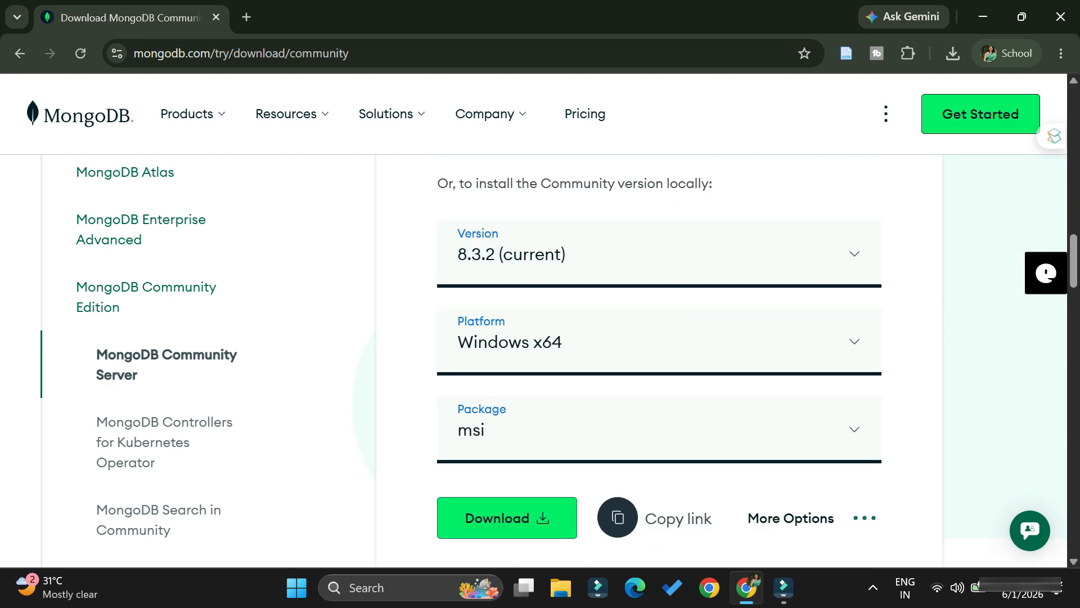
{"action": "left_click", "coordinate": [854, 253]}
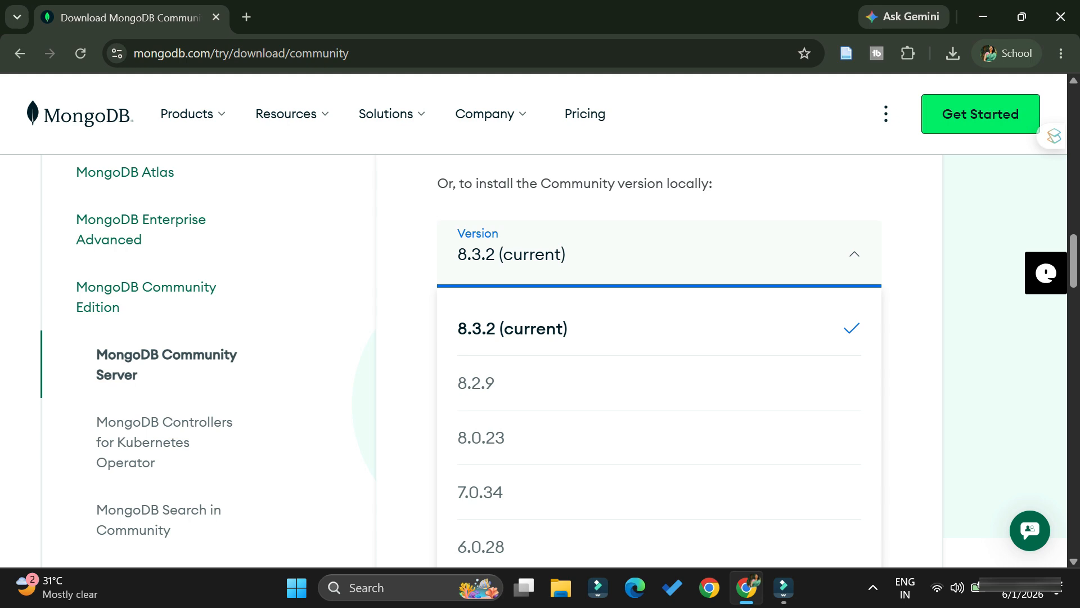
{"action": "left_click", "coordinate": [854, 254]}
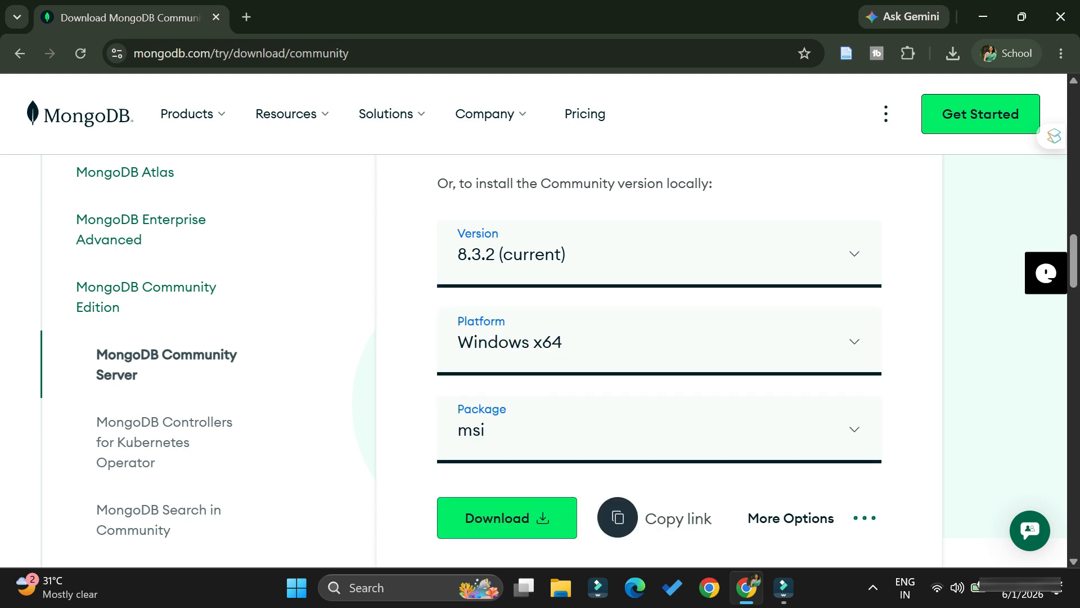
{"action": "scroll", "coordinate": [658, 360], "scroll_direction": "down", "scroll_amount": 2}
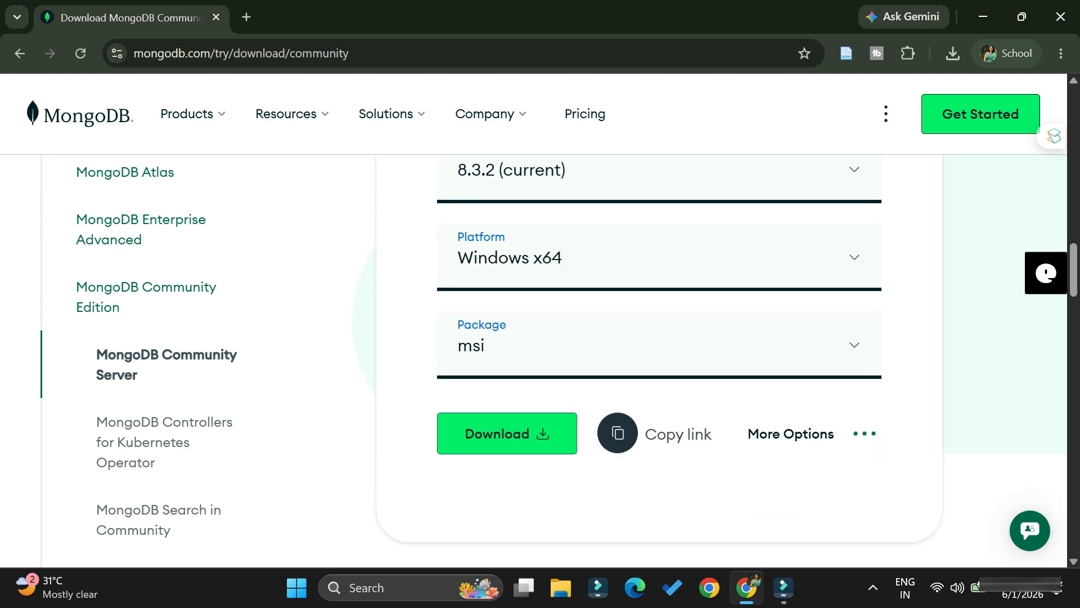
{"action": "left_click", "coordinate": [854, 257]}
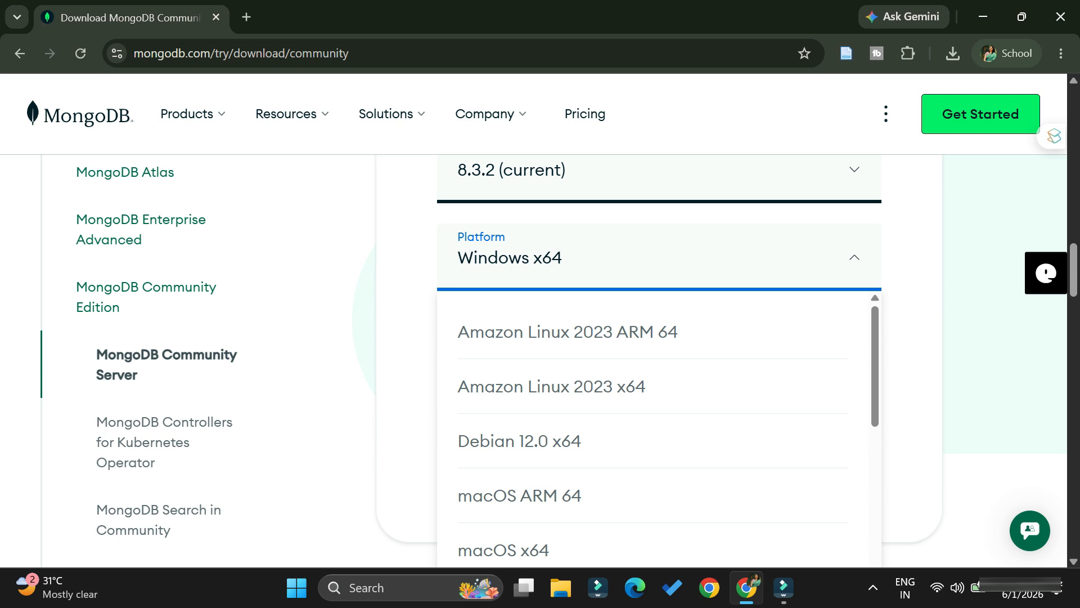
{"action": "left_click", "coordinate": [854, 257]}
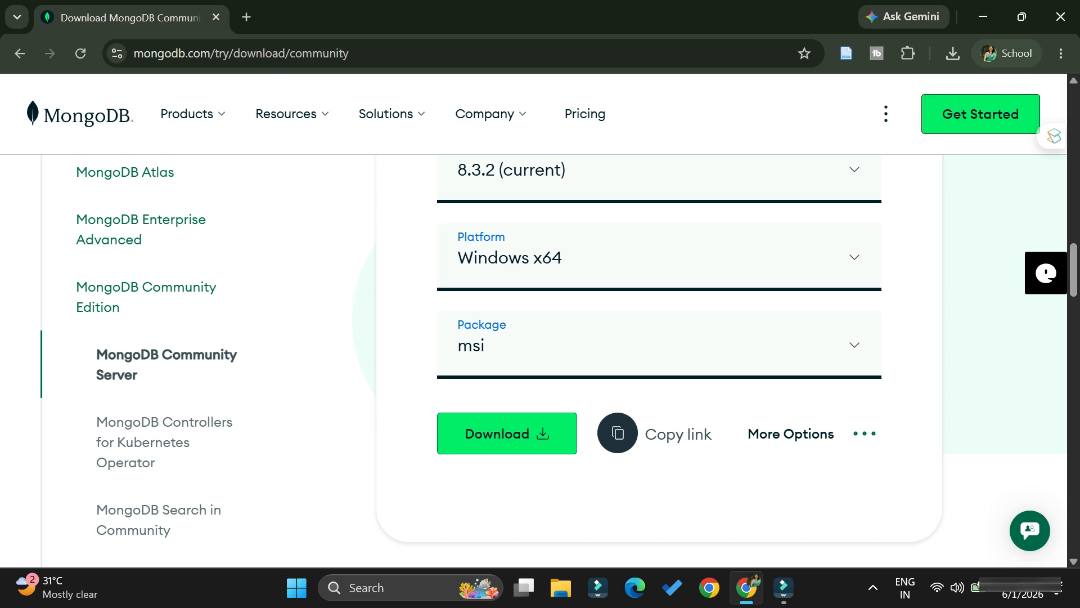
{"action": "scroll", "coordinate": [659, 337], "scroll_direction": "down", "scroll_amount": 1}
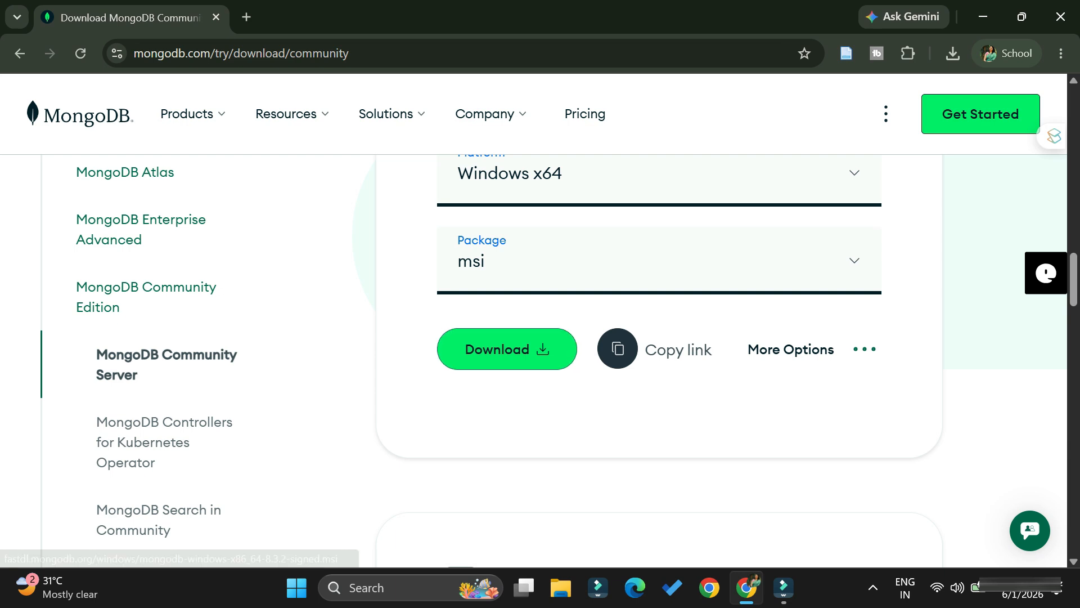
{"action": "left_click", "coordinate": [506, 349]}
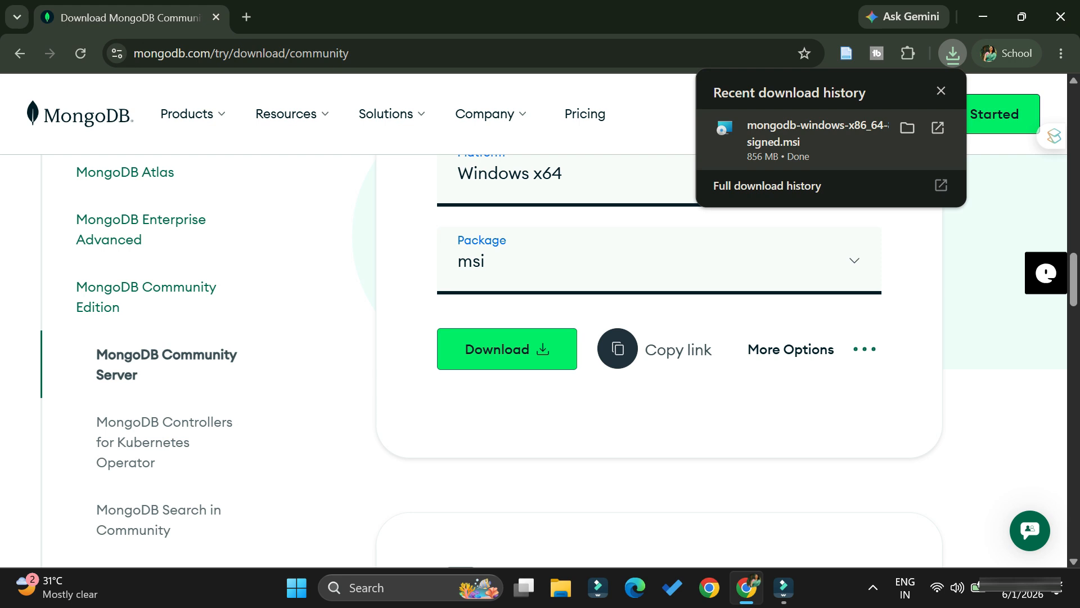
Launch the downloaded MongoDB msi installer, minimize the browser and proceed past the setup wizard's welcome page
{"action": "left_click", "coordinate": [804, 135]}
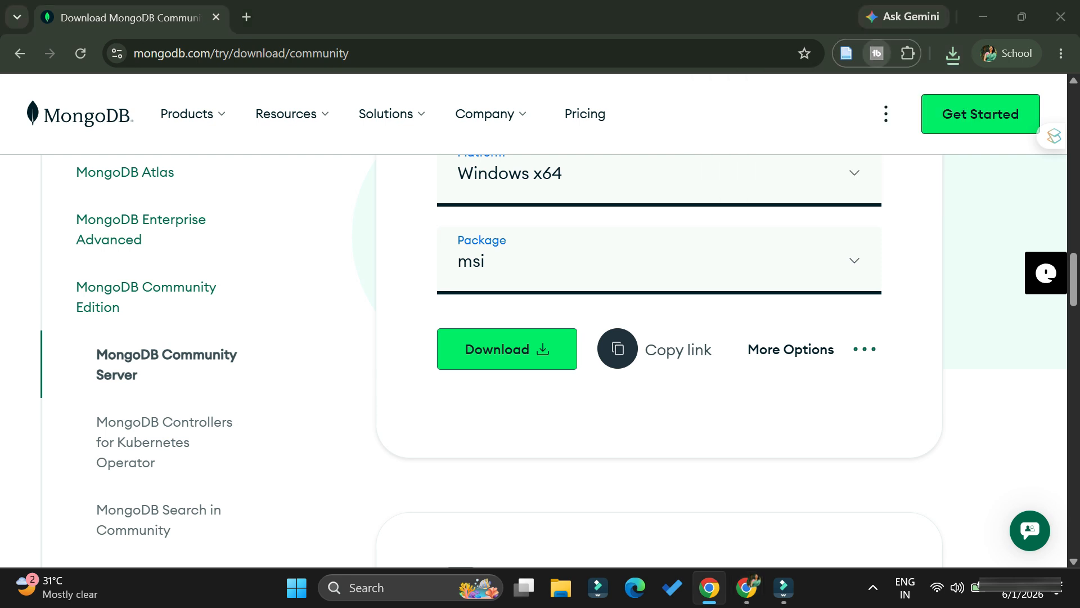
{"action": "left_click", "coordinate": [983, 17]}
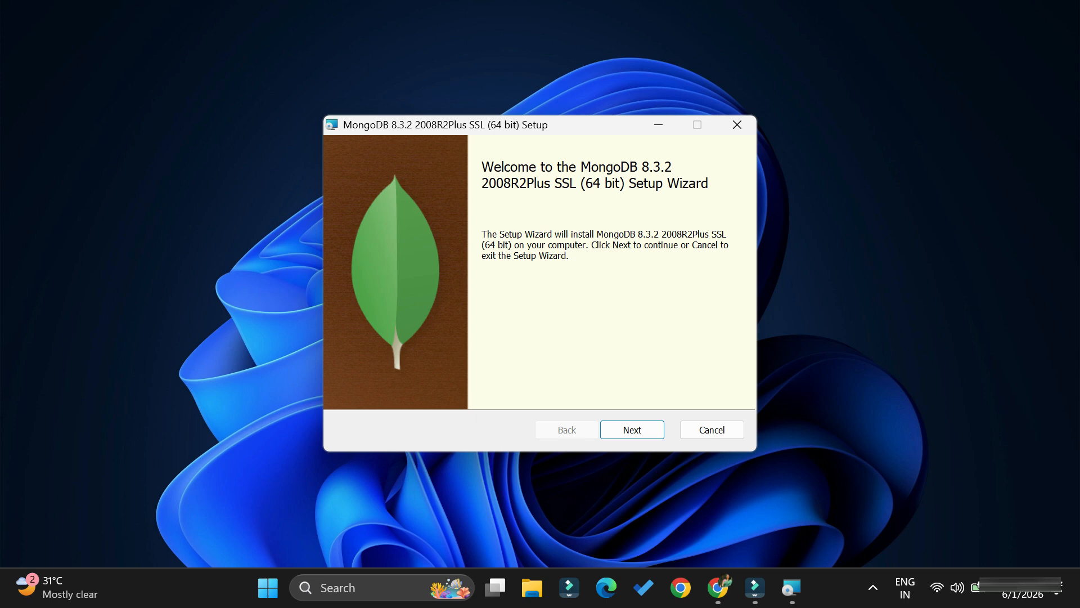
{"action": "key", "text": "Return"}
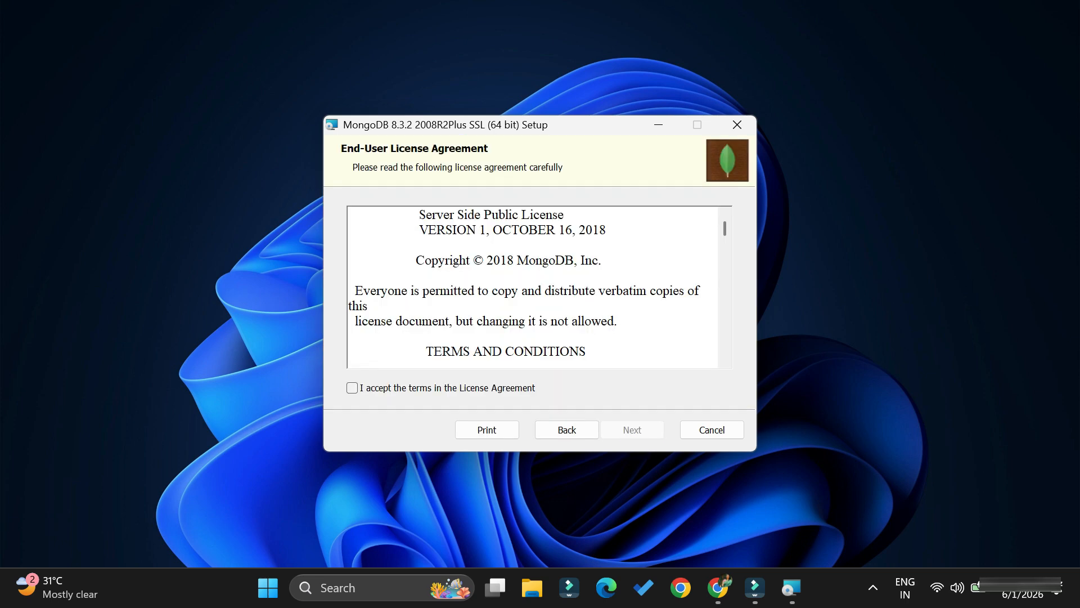
Accept the terms in the License Agreement and choose the Complete setup type
{"action": "left_click", "coordinate": [352, 387]}
{"action": "left_click", "coordinate": [632, 430]}
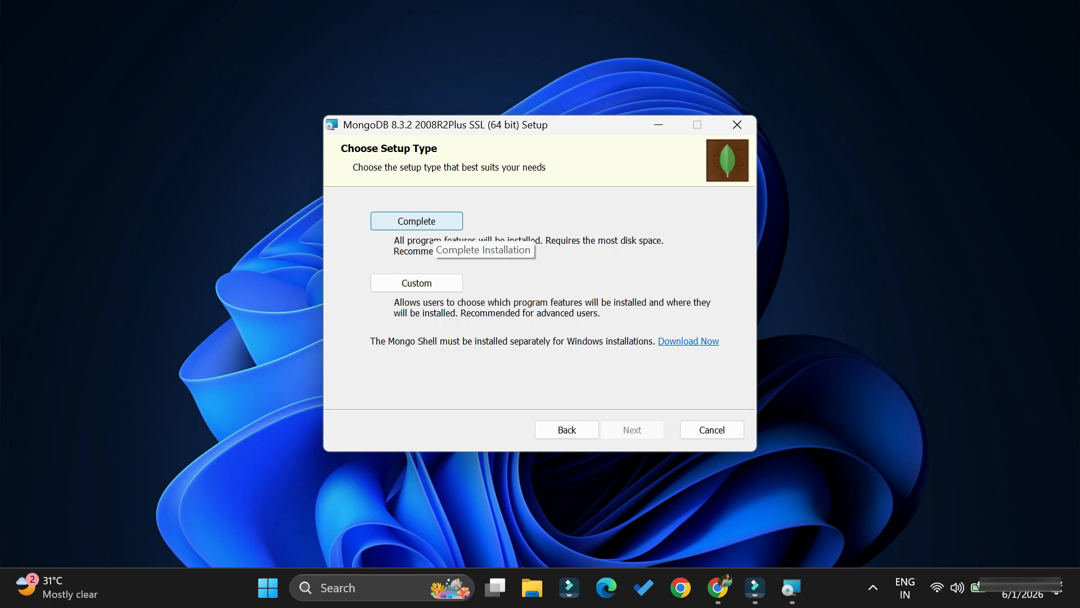
{"action": "left_click", "coordinate": [417, 220]}
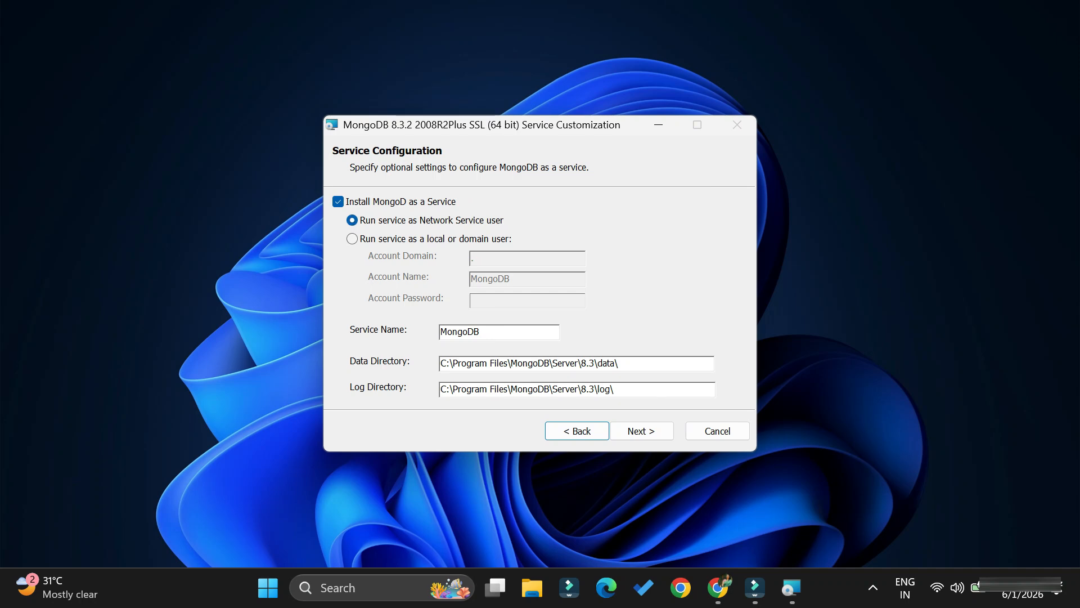
Review the service name, data directory and log directory, and continue with the default MongoD service configuration
{"action": "left_click_drag", "start_coordinate": [483, 332], "coordinate": [438, 332]}
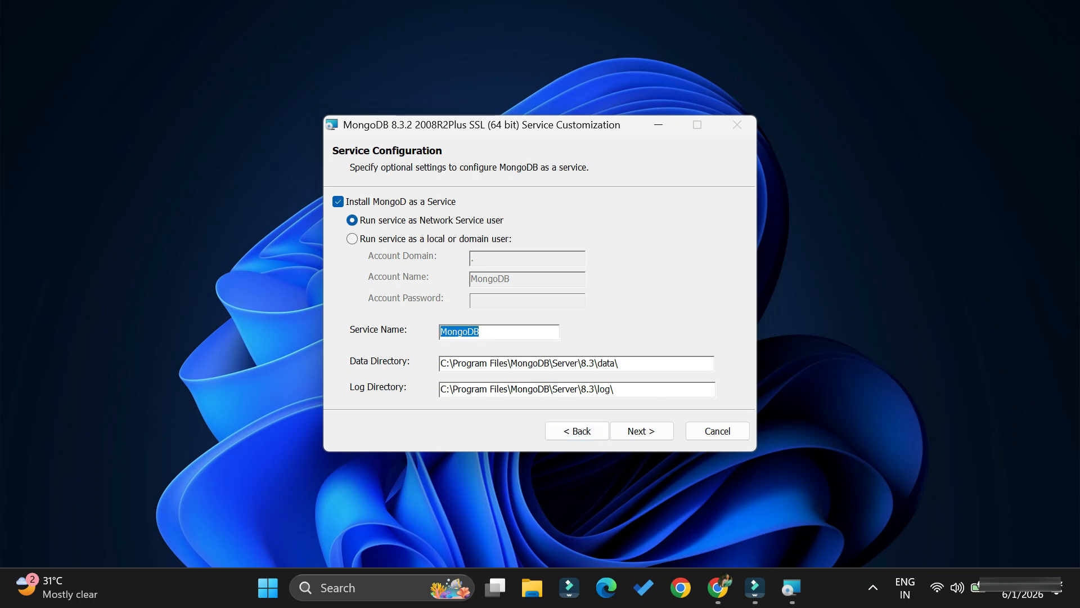
{"action": "left_click", "coordinate": [490, 332]}
{"action": "left_click_drag", "start_coordinate": [480, 332], "coordinate": [440, 332]}
{"action": "left_click", "coordinate": [495, 332]}
{"action": "left_click_drag", "start_coordinate": [619, 363], "coordinate": [441, 363]}
{"action": "left_click_drag", "start_coordinate": [614, 389], "coordinate": [441, 389]}
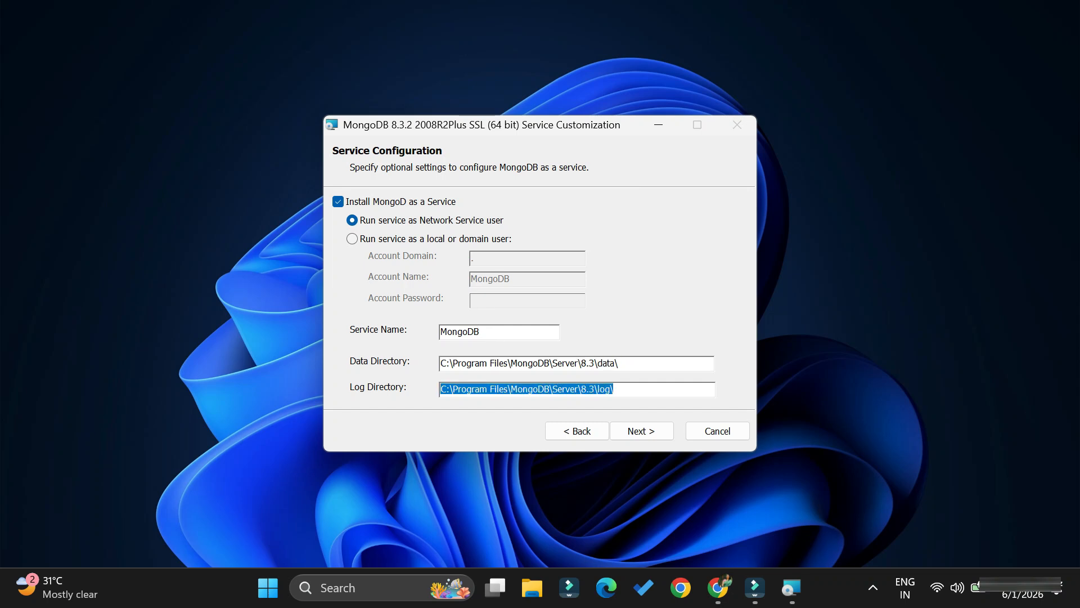
{"action": "left_click", "coordinate": [440, 390]}
{"action": "left_click", "coordinate": [642, 431]}
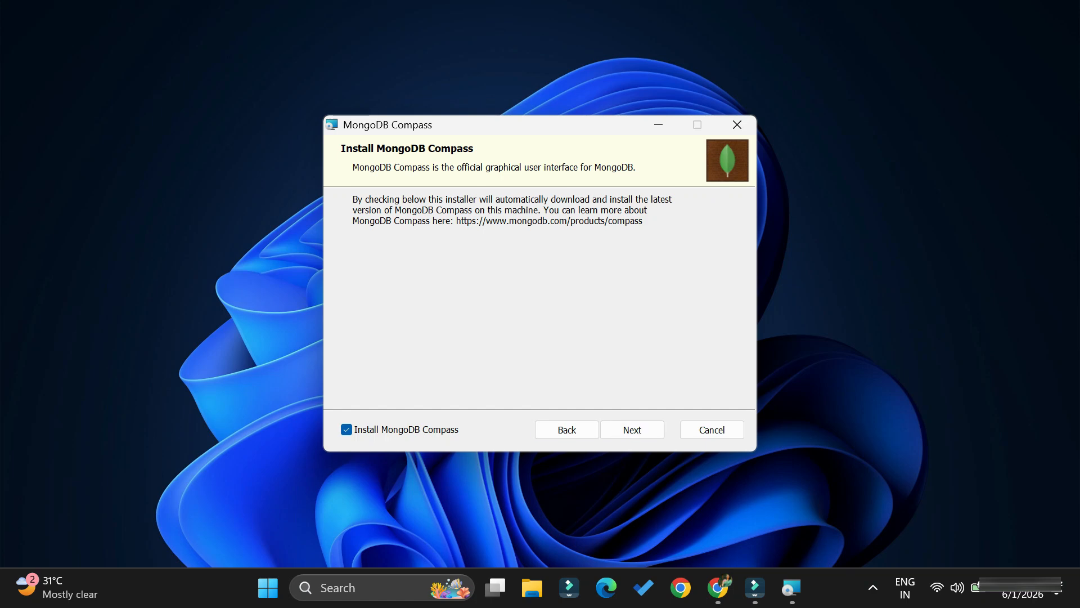
Keep Install MongoDB Compass enabled and start the MongoDB 8.3.2 installation
{"action": "key", "text": "Return"}
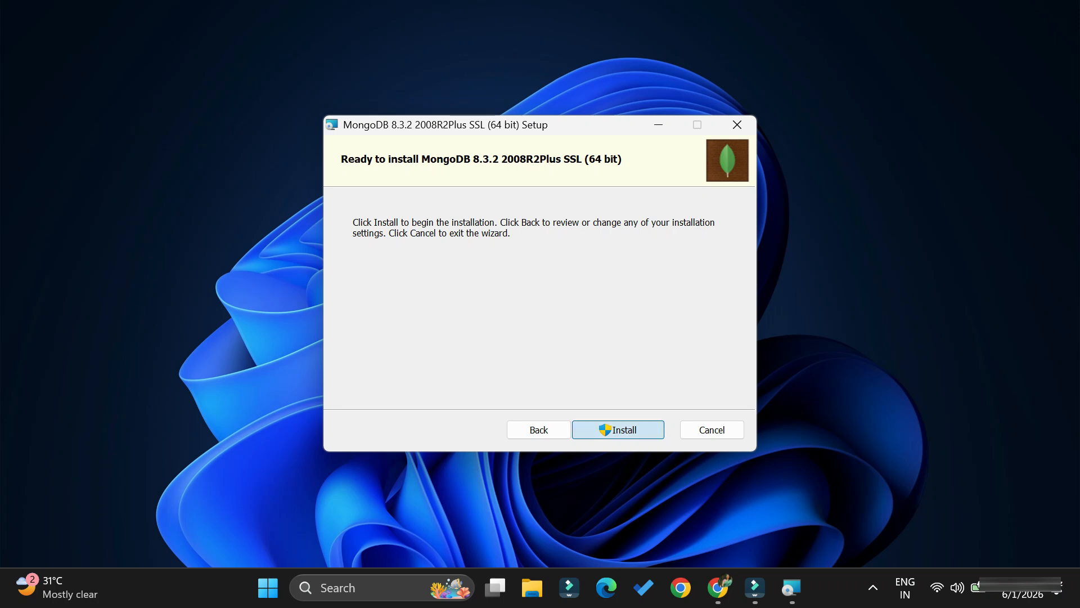
{"action": "key", "text": "Return"}
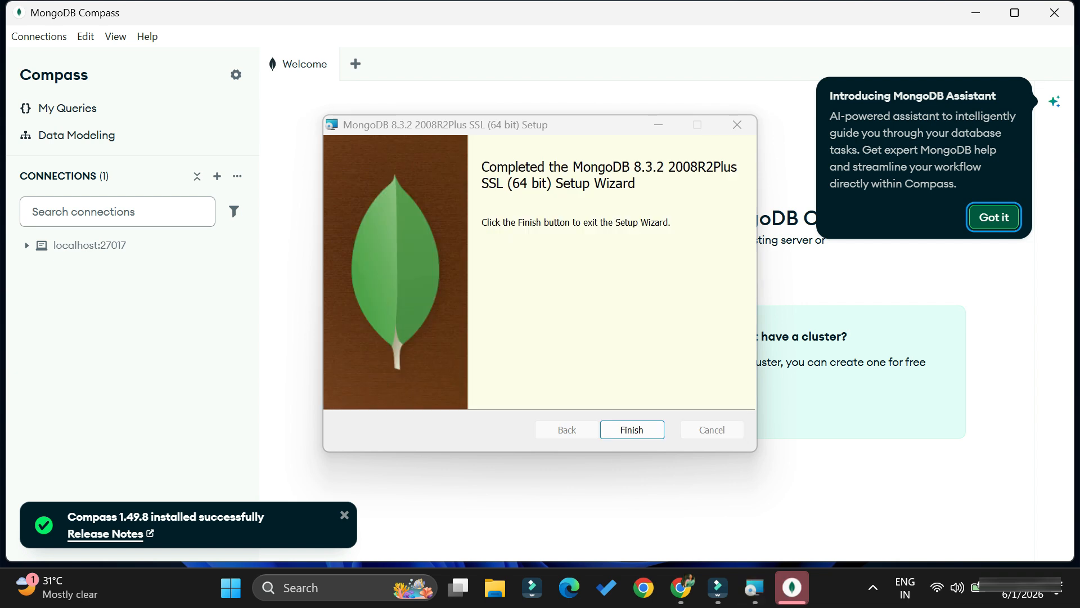
Dismiss the MongoDB Assistant introduction, close MongoDB Compass and finish the setup wizard
{"action": "key", "text": "Return"}
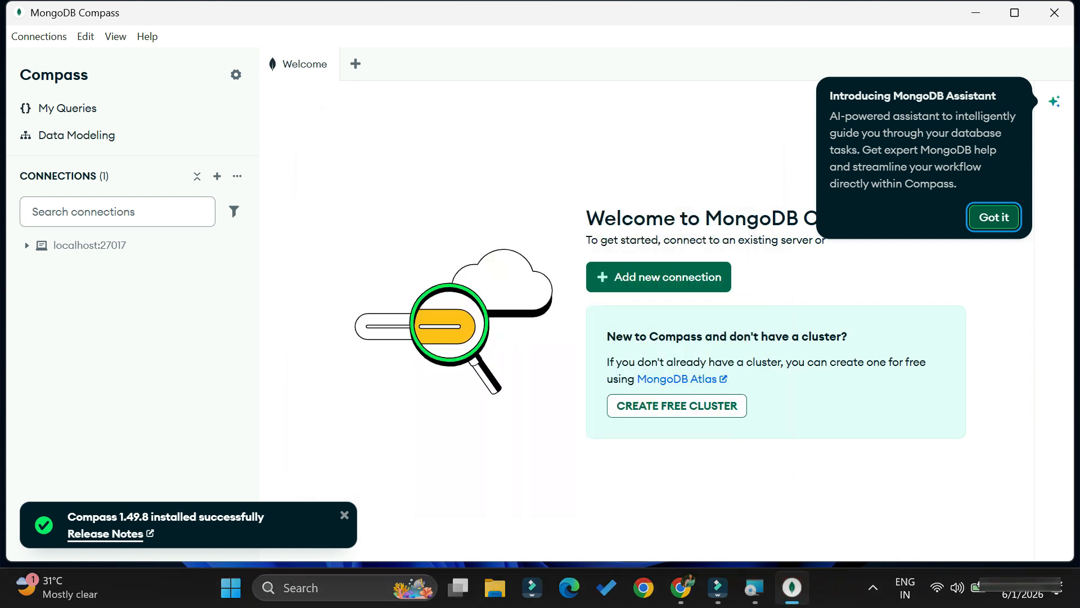
{"action": "key", "text": "Return"}
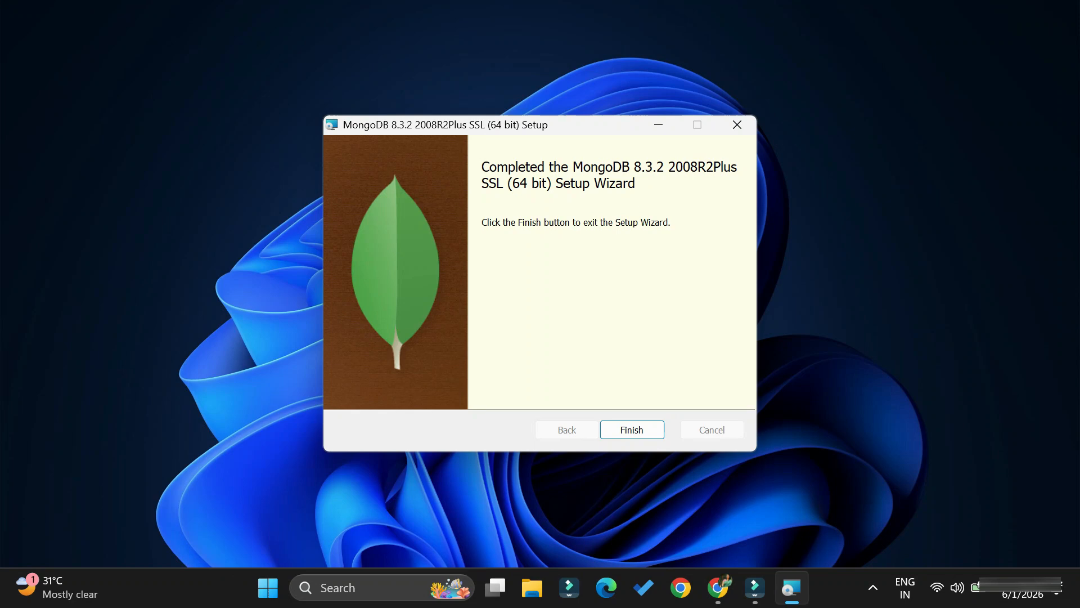
{"action": "left_click", "coordinate": [1055, 12]}
{"action": "key", "text": "Return"}
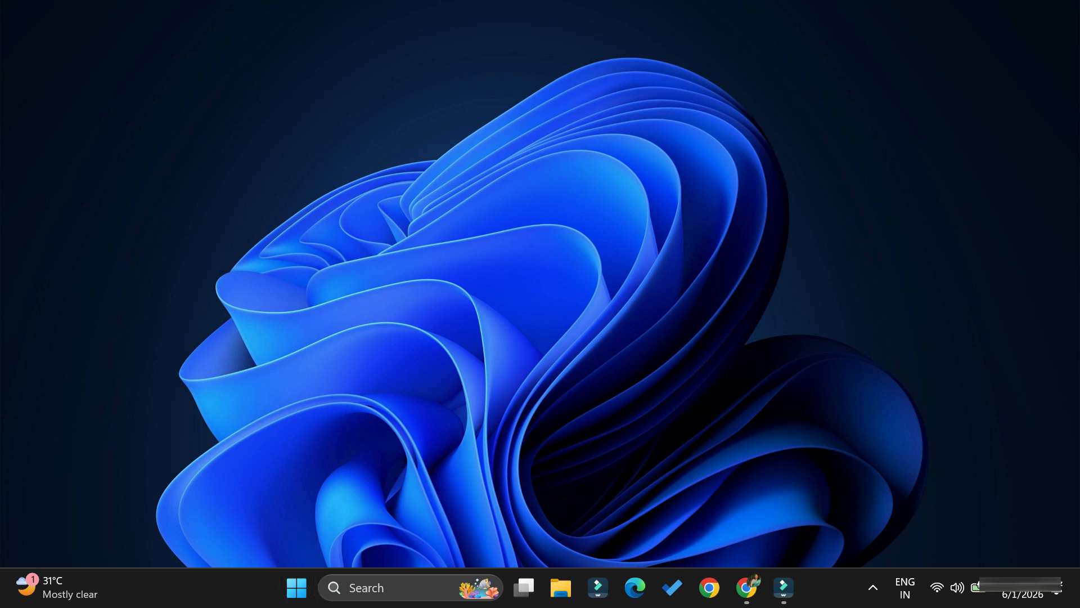
Return to the MongoDB download page in Chrome and open the MongoDB Shell download page under Tools
{"action": "left_click", "coordinate": [747, 587]}
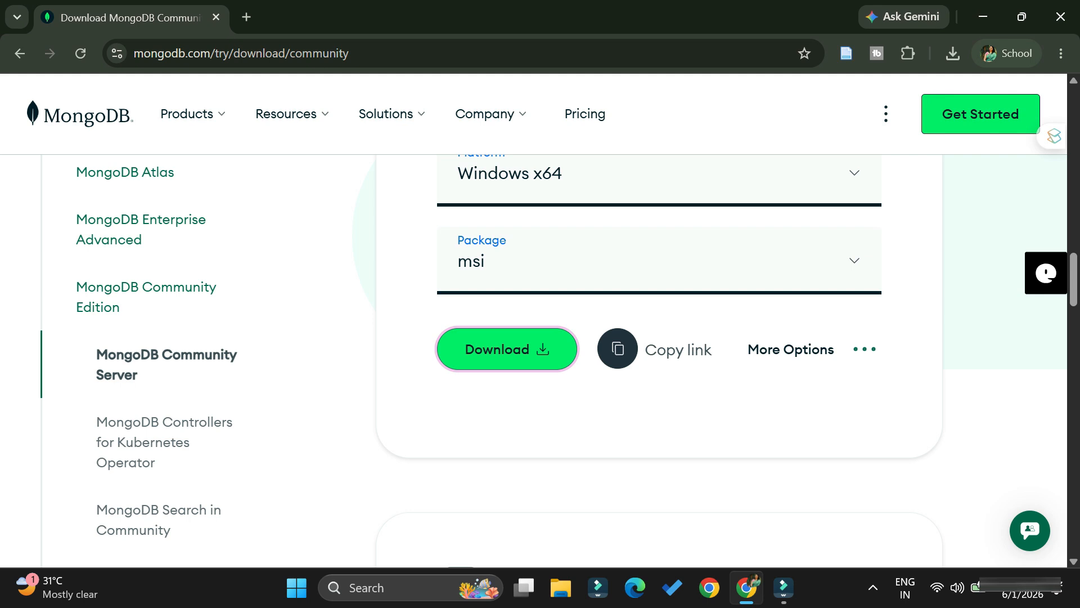
{"action": "scroll", "coordinate": [506, 349], "scroll_direction": "down", "scroll_amount": 20}
{"action": "left_click", "coordinate": [92, 341]}
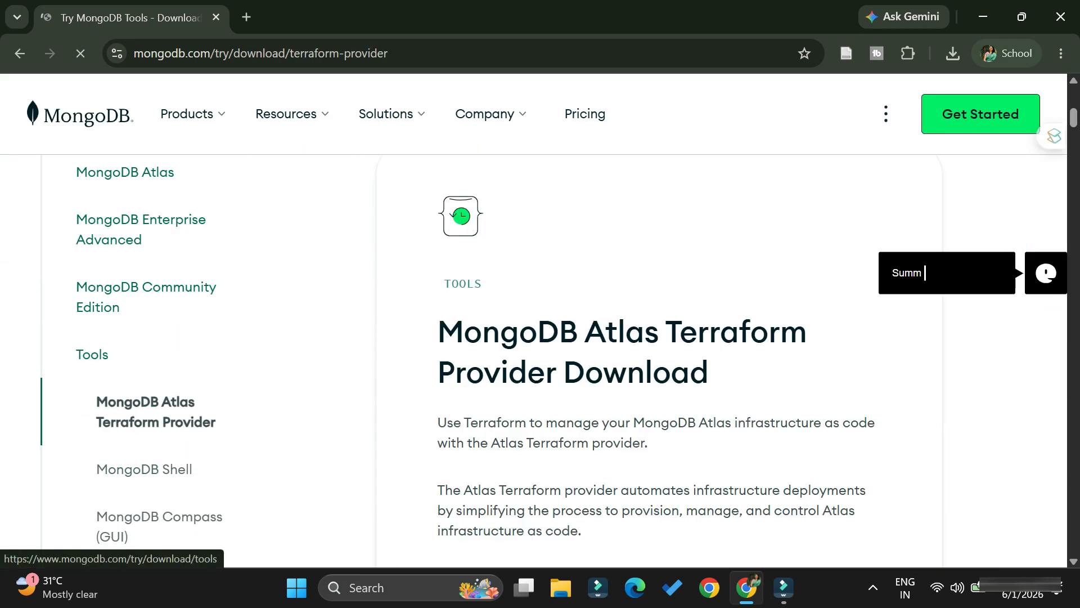
{"action": "left_click", "coordinate": [144, 469]}
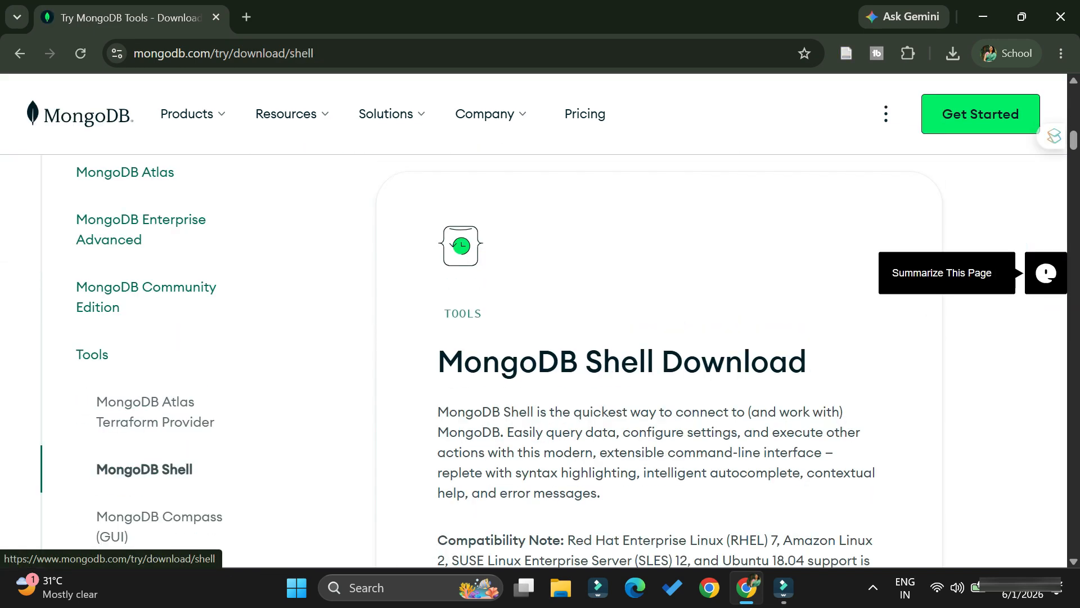
Set the package to msi and download MongoDB Shell 2.8.3 for Windows x64 (10+)
{"action": "scroll", "coordinate": [658, 360], "scroll_direction": "down", "scroll_amount": 5}
{"action": "scroll", "coordinate": [658, 360], "scroll_direction": "down", "scroll_amount": 1}
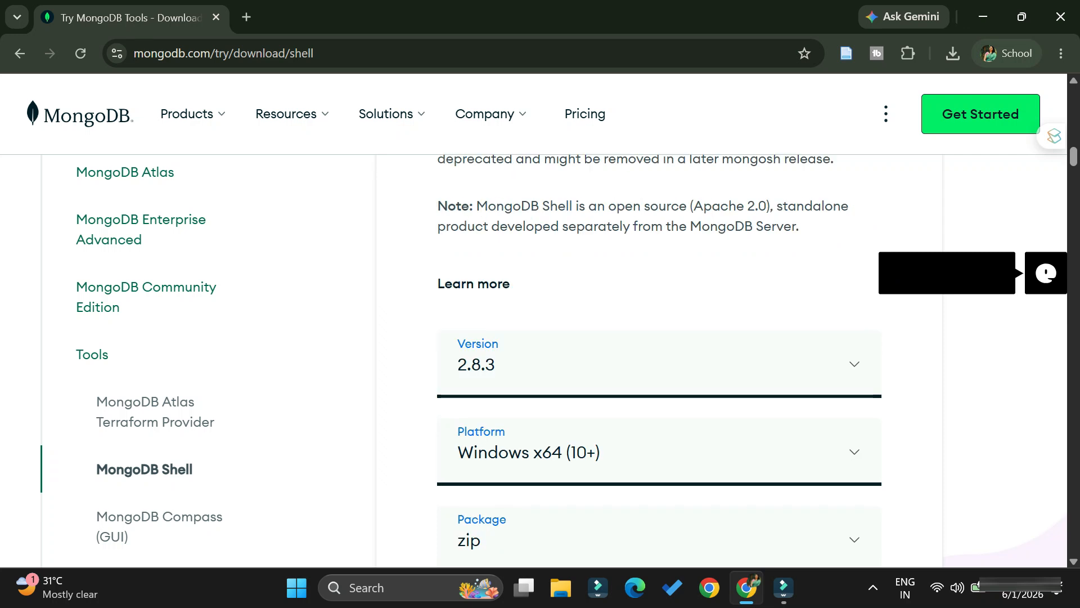
{"action": "scroll", "coordinate": [658, 360], "scroll_direction": "down", "scroll_amount": 1}
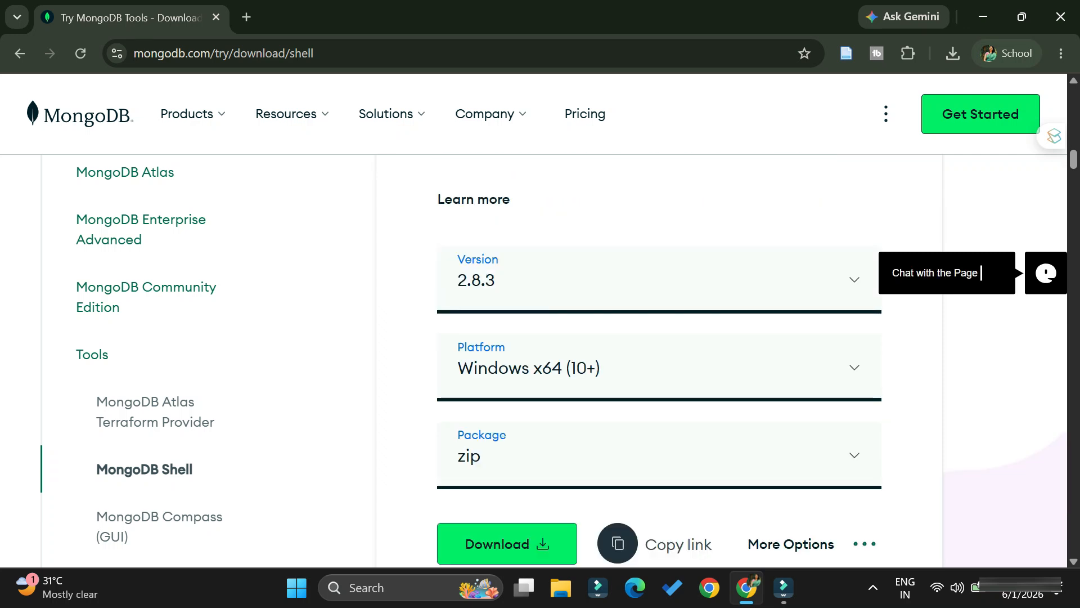
{"action": "scroll", "coordinate": [658, 360], "scroll_direction": "down", "scroll_amount": 1}
{"action": "left_click", "coordinate": [506, 371]}
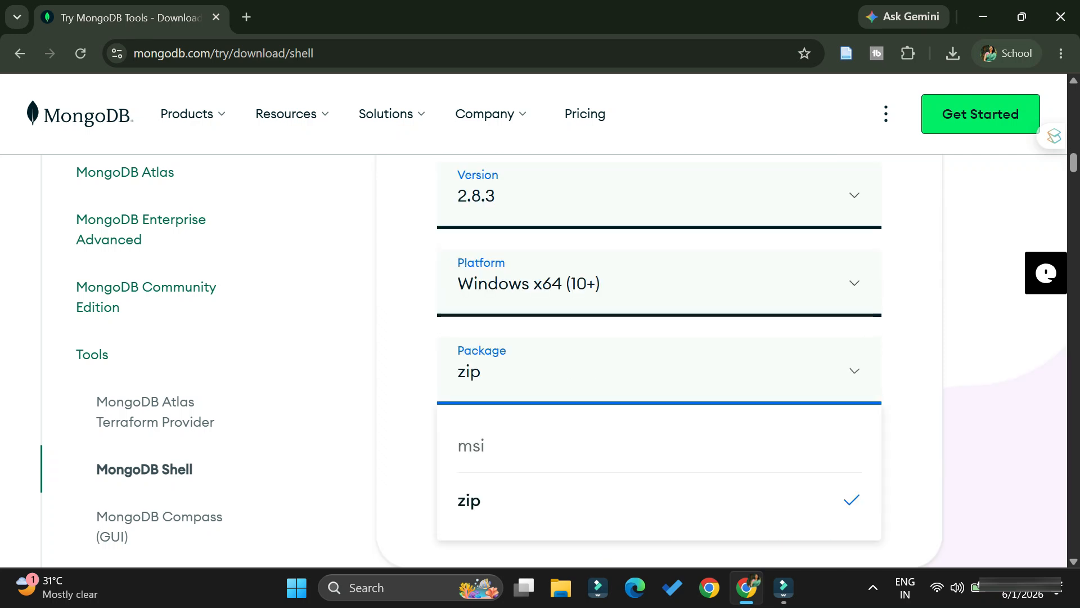
{"action": "left_click", "coordinate": [495, 448]}
{"action": "scroll", "coordinate": [495, 447], "scroll_direction": "down", "scroll_amount": 1}
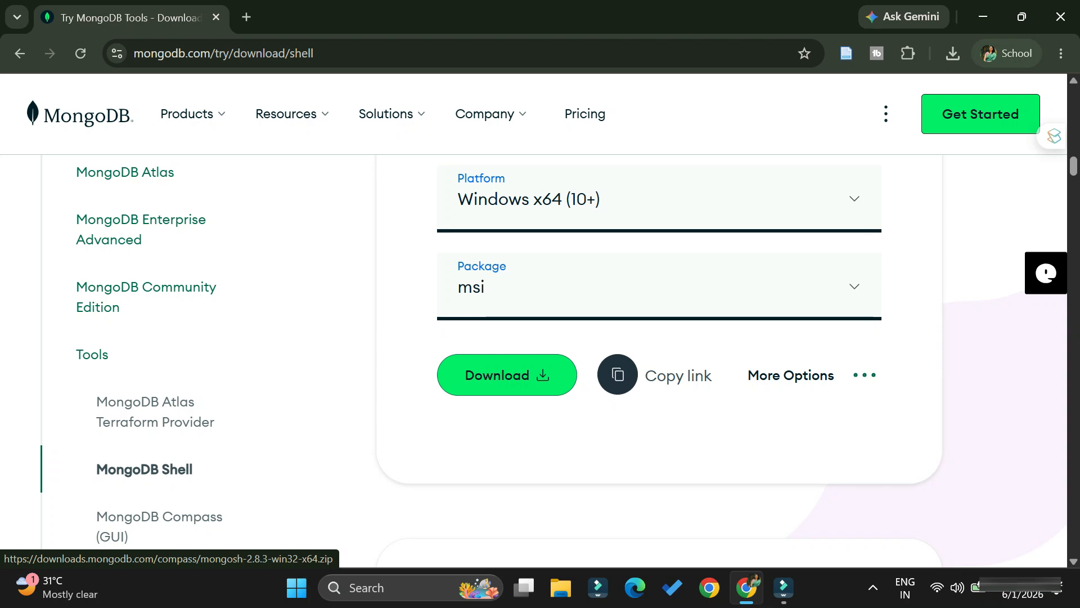
{"action": "left_click", "coordinate": [506, 374]}
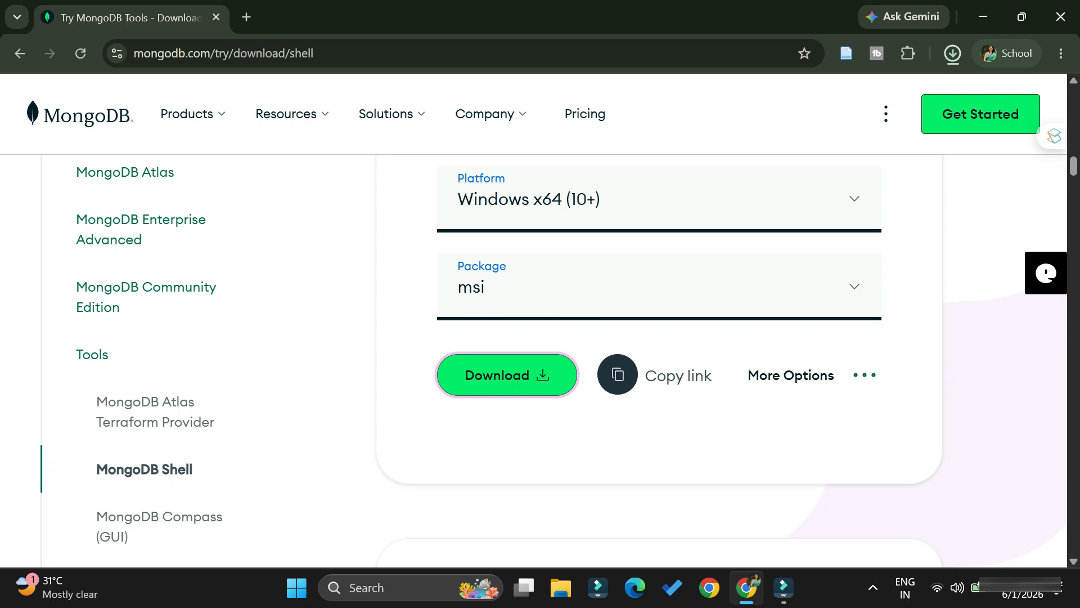
Launch the downloaded MongoDB Shell installer and complete the setup wizard with the default destination folder and the current-user-only option kept
{"action": "left_click", "coordinate": [814, 97]}
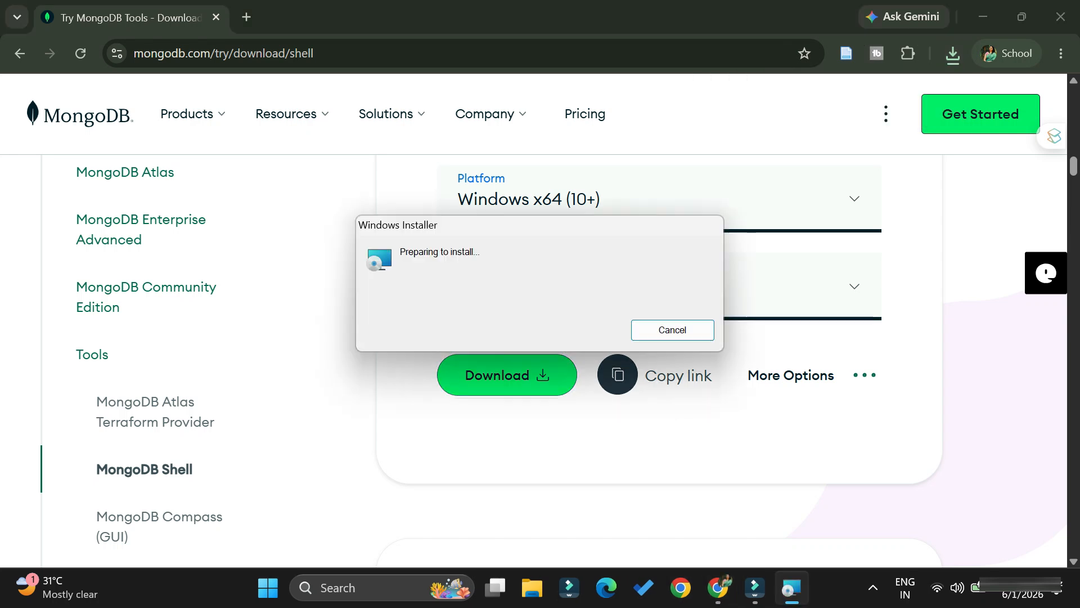
{"action": "left_click", "coordinate": [983, 17]}
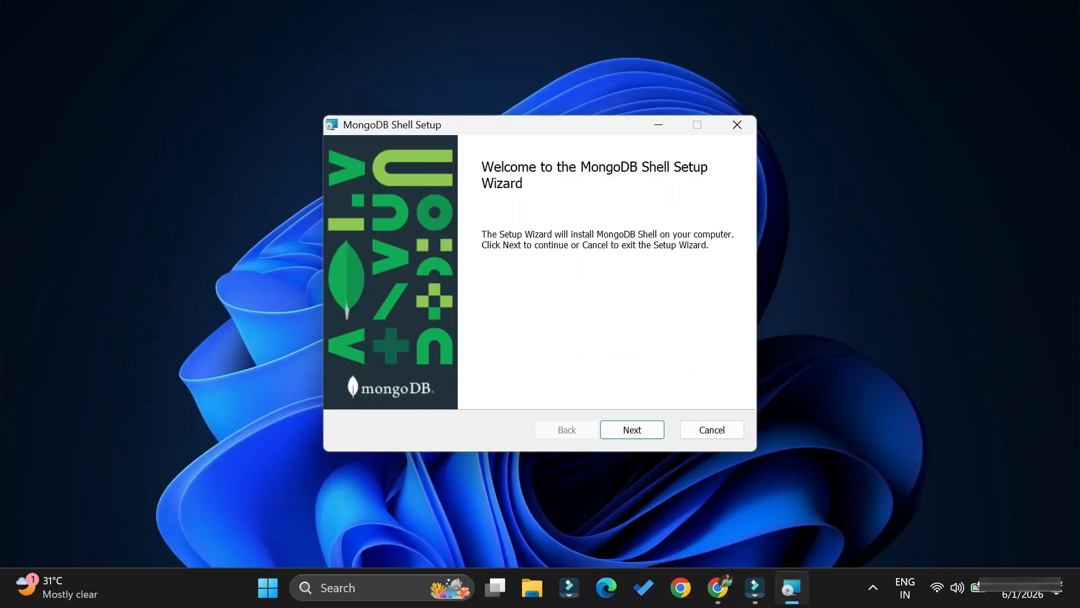
{"action": "left_click", "coordinate": [632, 430]}
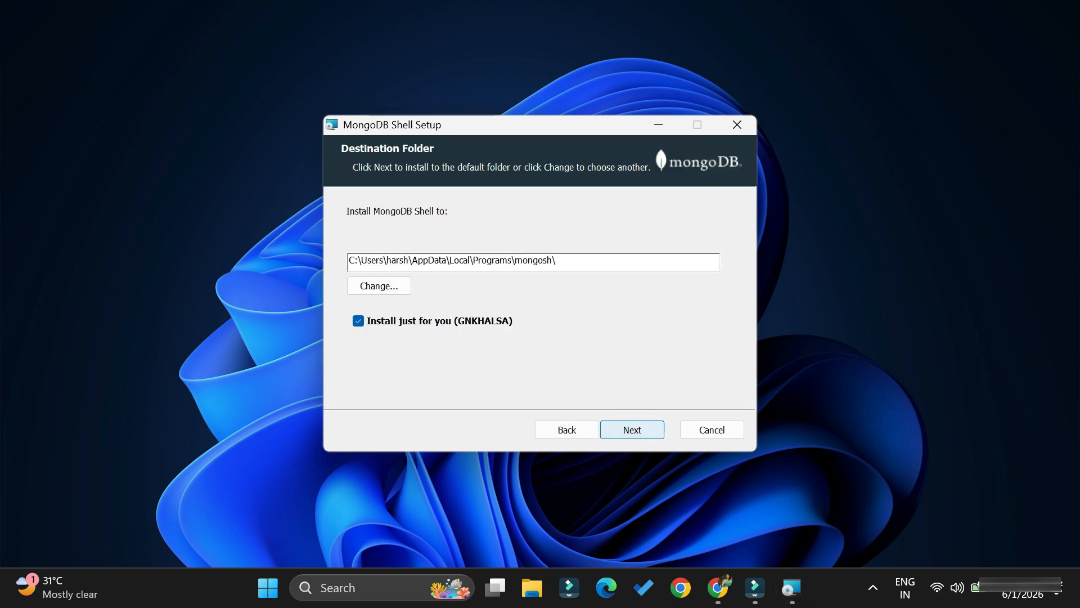
{"action": "left_click", "coordinate": [632, 429]}
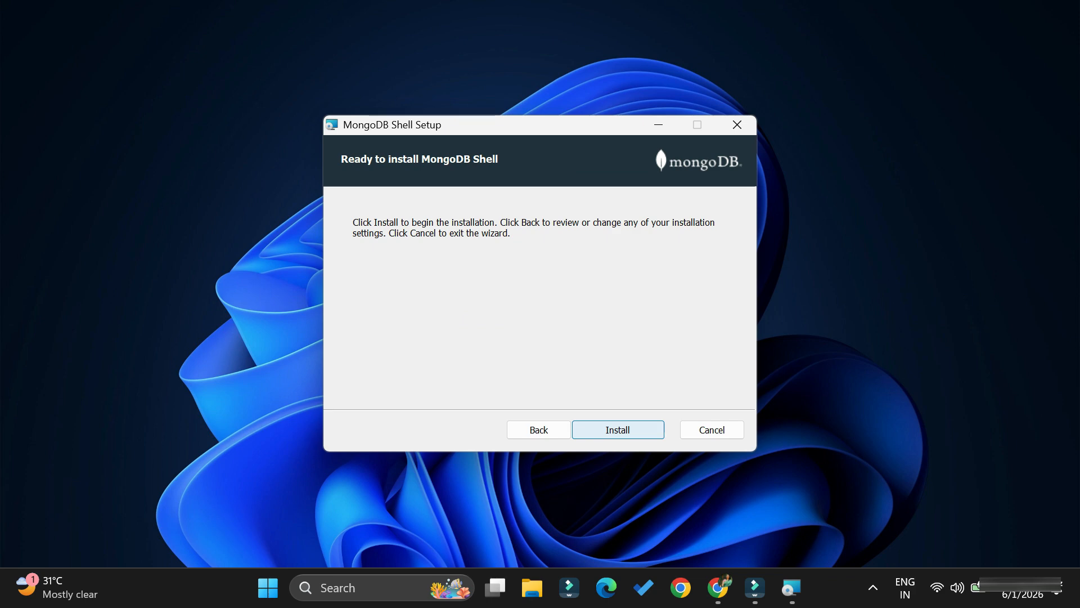
{"action": "left_click", "coordinate": [632, 429]}
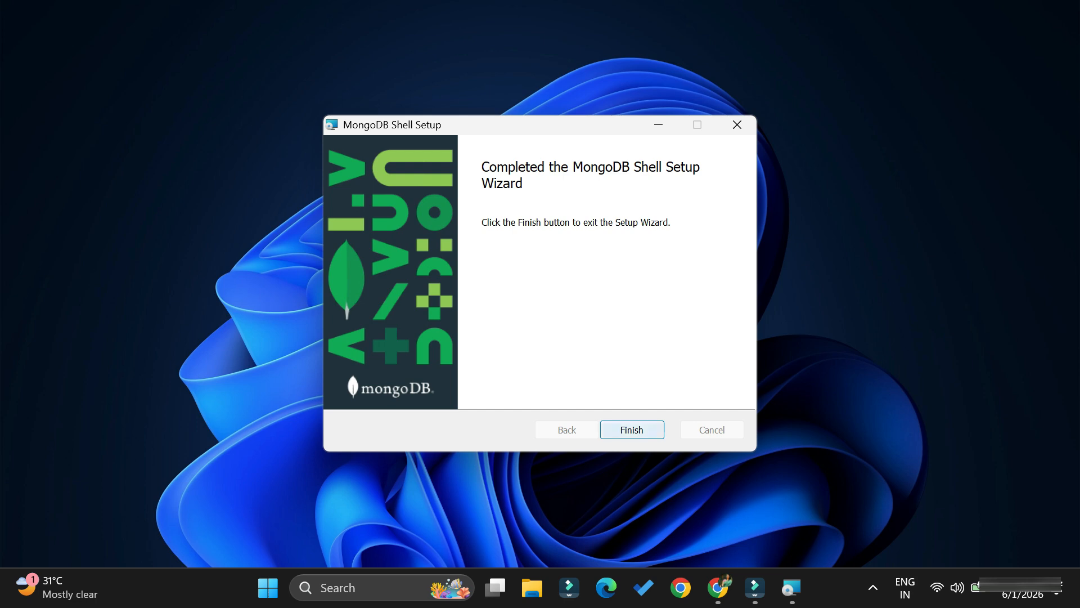
{"action": "left_click", "coordinate": [631, 429]}
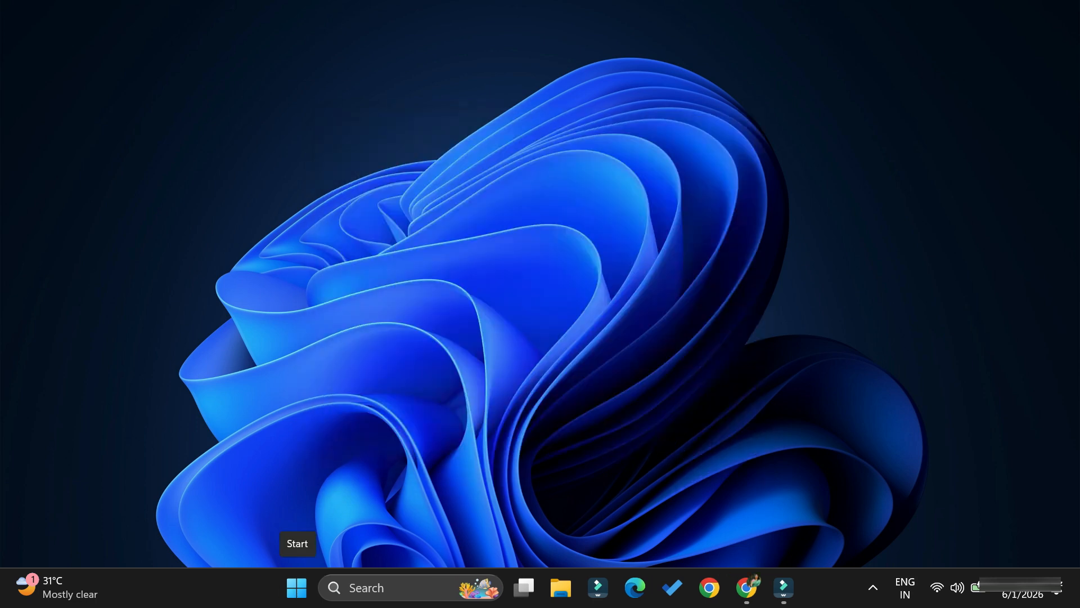
Open Command Prompt and start the MongoDB Shell with mongosh to connect to the local server
{"action": "key", "text": "super"}
{"action": "type", "text": "cmd"}
{"action": "key", "text": "Return"}
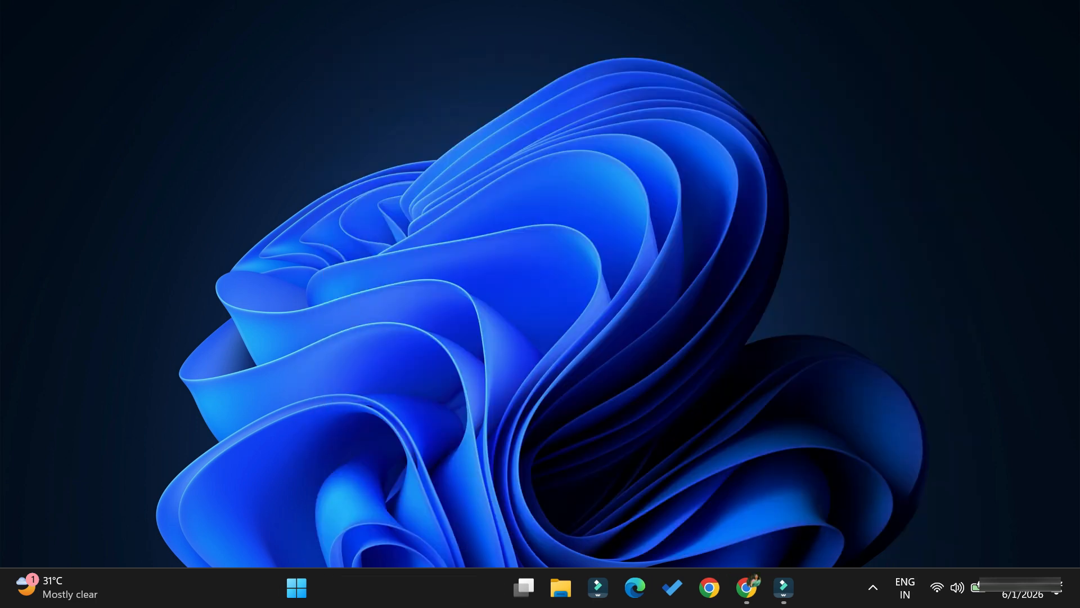
{"action": "left_click_drag", "start_coordinate": [591, 37], "coordinate": [645, 37]}
{"action": "type", "text": "mongosh"}
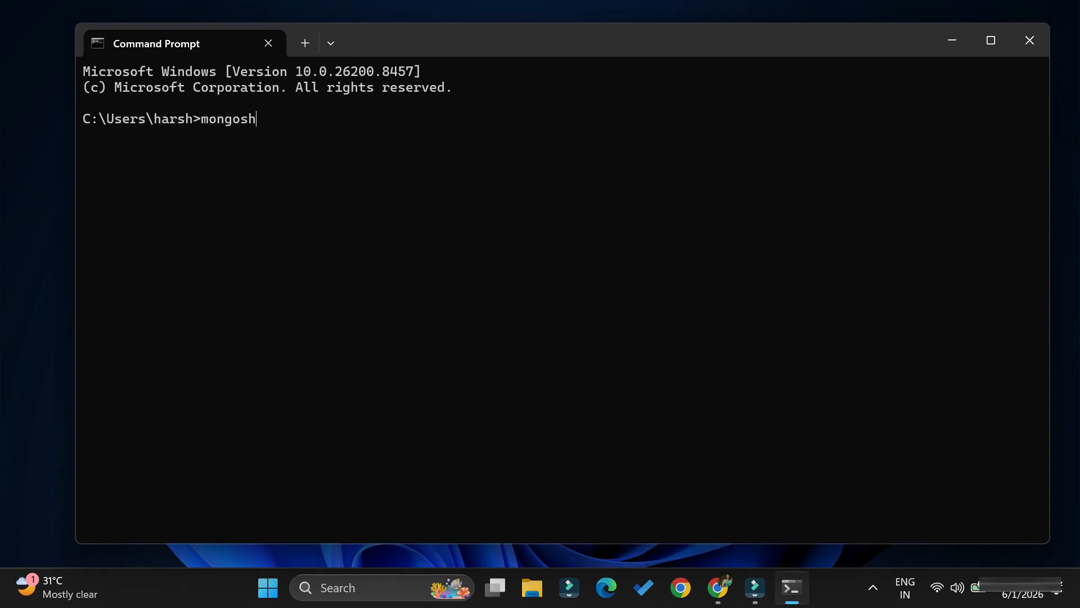
{"action": "key", "text": "Return"}
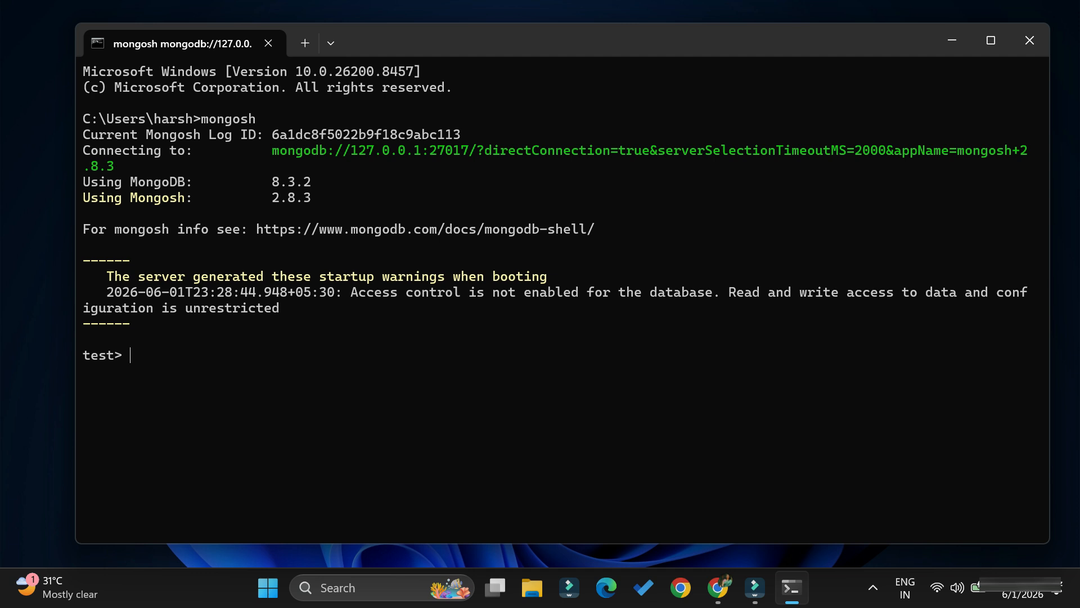
Review the connection address and the MongoDB and Mongosh versions, and list the server's databases with show dbs
{"action": "left_click_drag", "start_coordinate": [241, 151], "coordinate": [491, 150]}
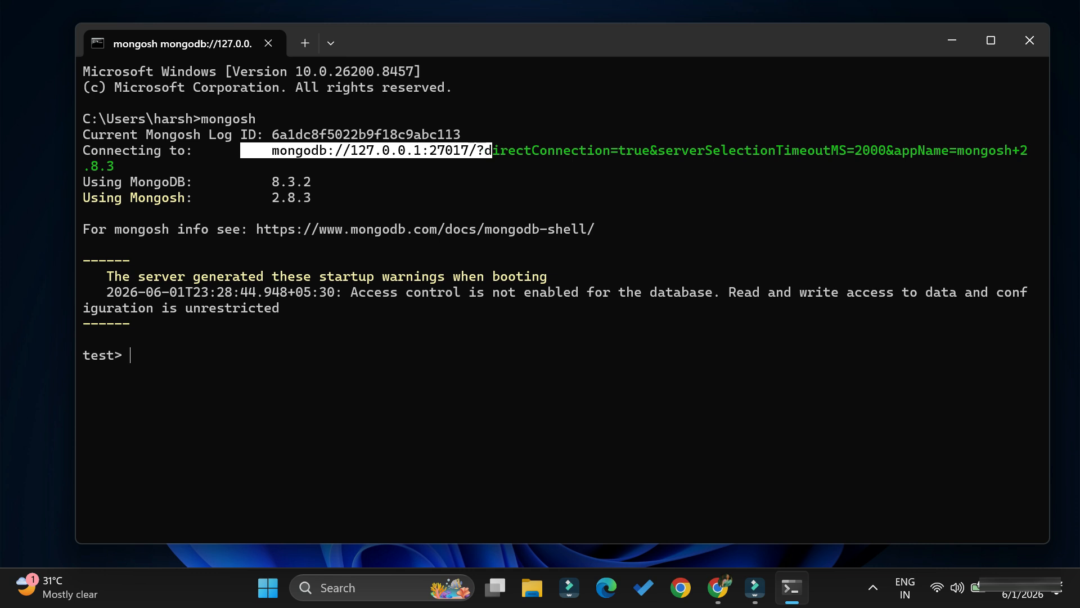
{"action": "left_click", "coordinate": [491, 150]}
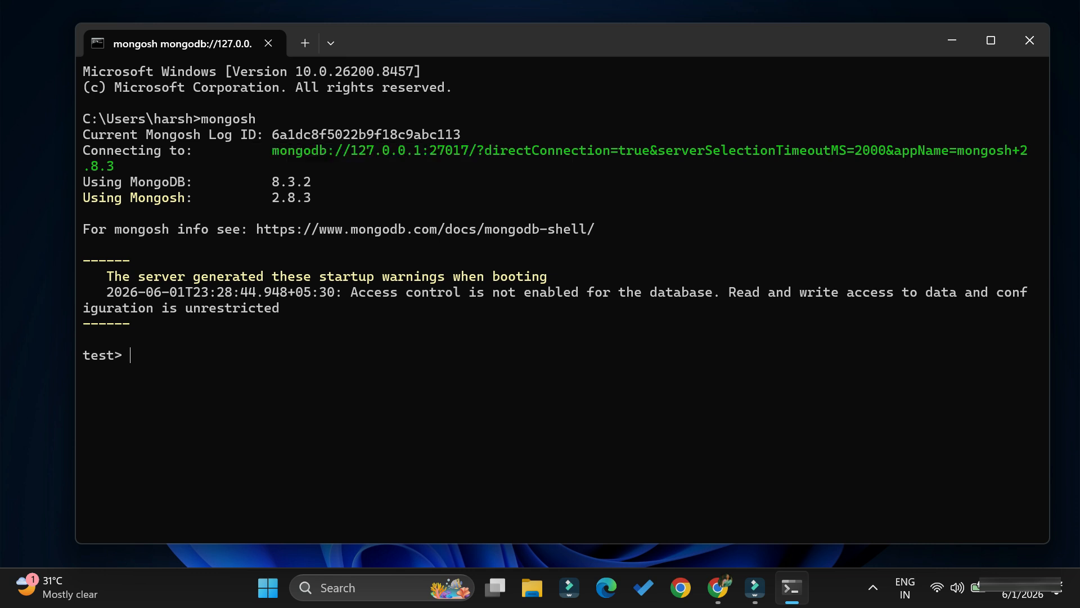
{"action": "left_click_drag", "start_coordinate": [256, 181], "coordinate": [342, 198]}
{"action": "left_click", "coordinate": [342, 197]}
{"action": "type", "text": "show dbs"}
{"action": "key", "text": "Return"}
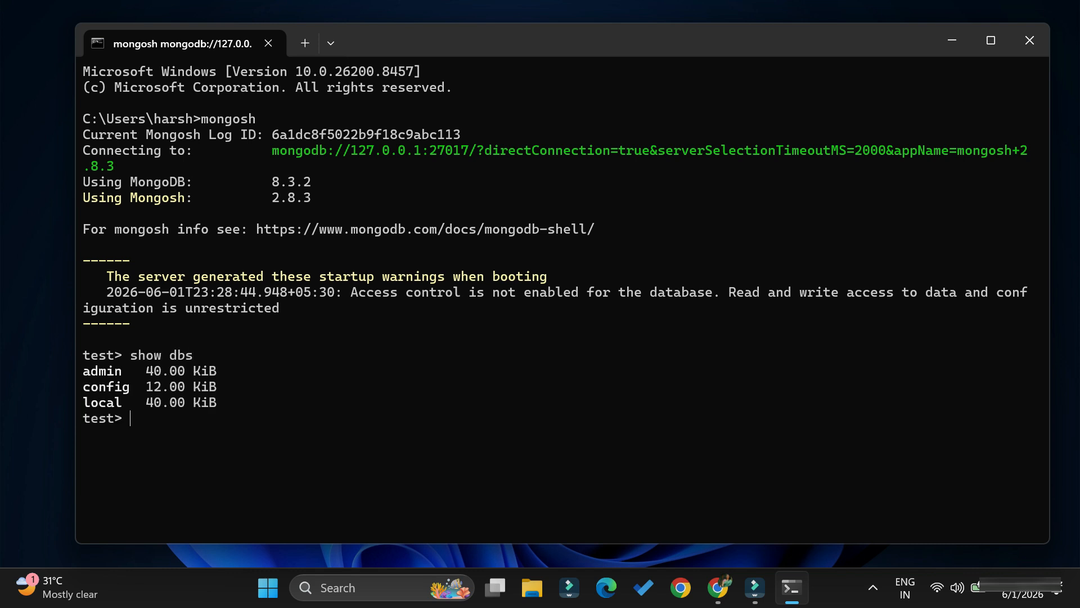
Switch to a database called cscorner with the use command
{"action": "type", "text": "use cscorner"}
{"action": "key", "text": "Return"}
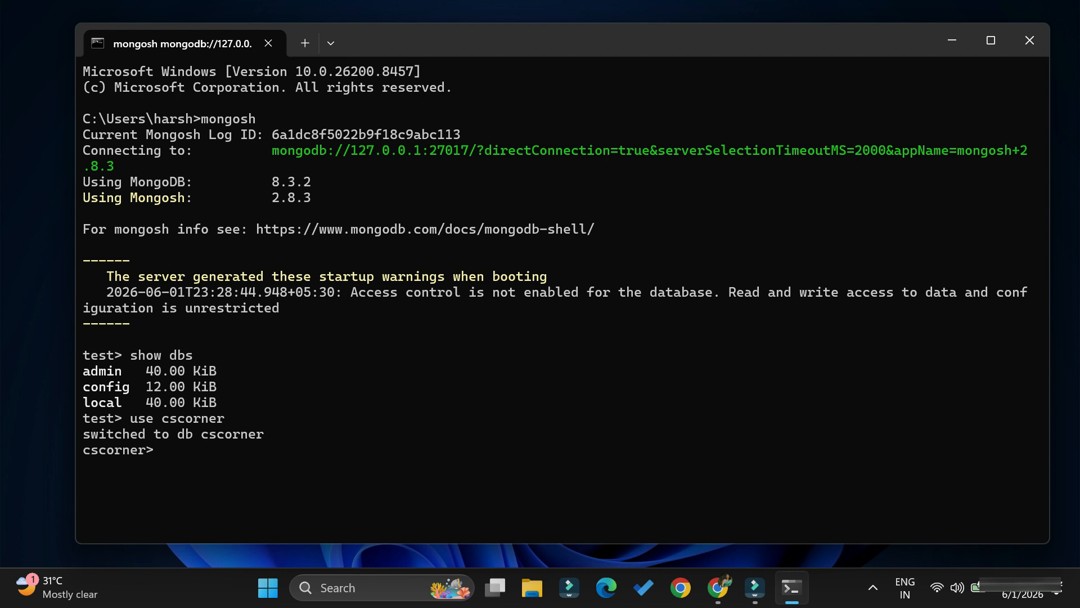
{"action": "left_click_drag", "start_coordinate": [177, 450], "coordinate": [83, 450]}
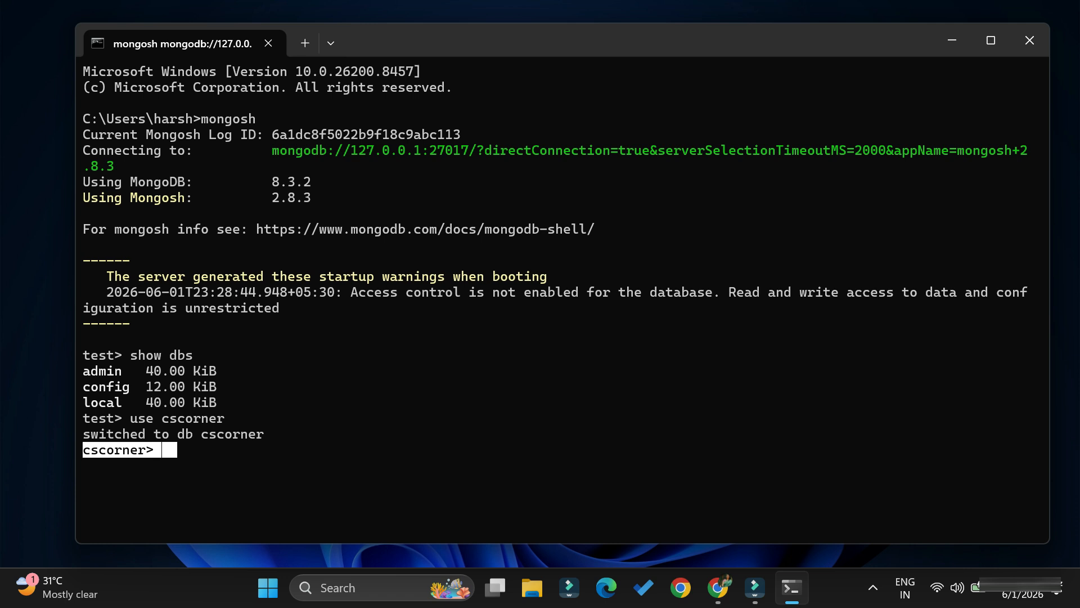
{"action": "key", "text": "Escape"}
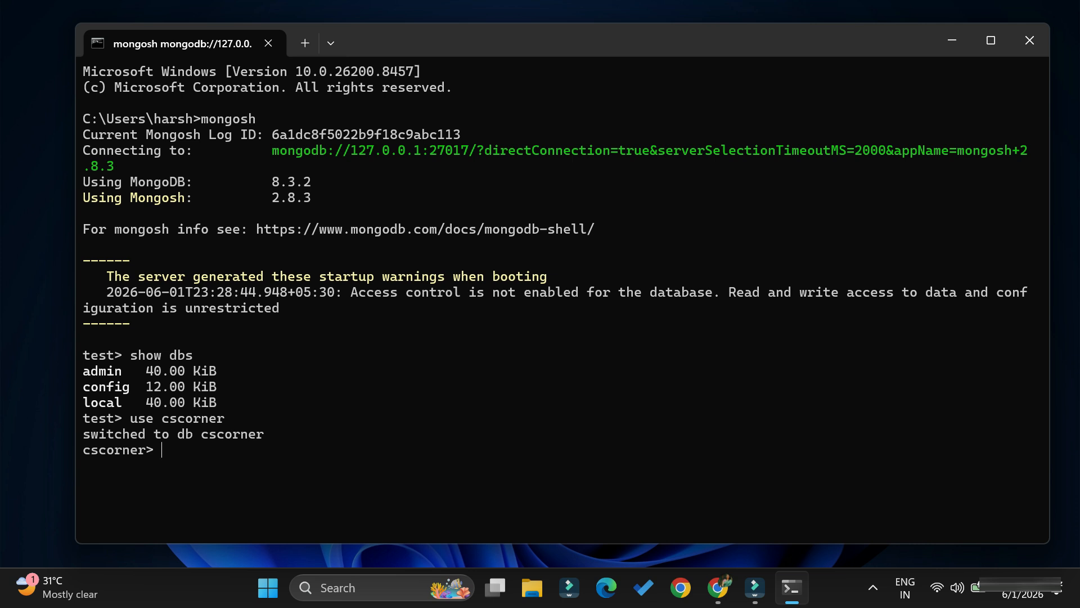